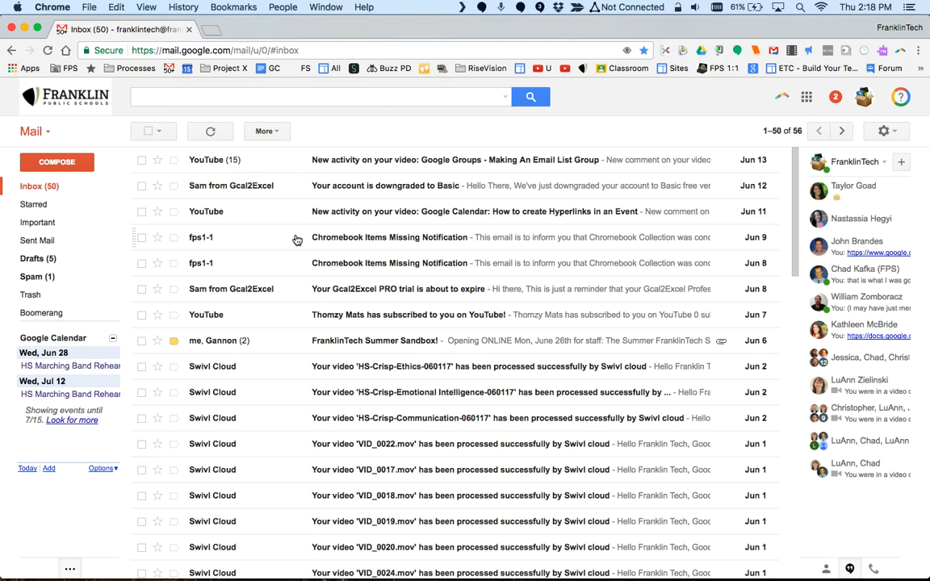
Step: Look through the inbox from the newest conversations to the oldest and back up
{"action": "scroll", "coordinate": [297, 240], "scroll_direction": "down", "scroll_amount": 10}
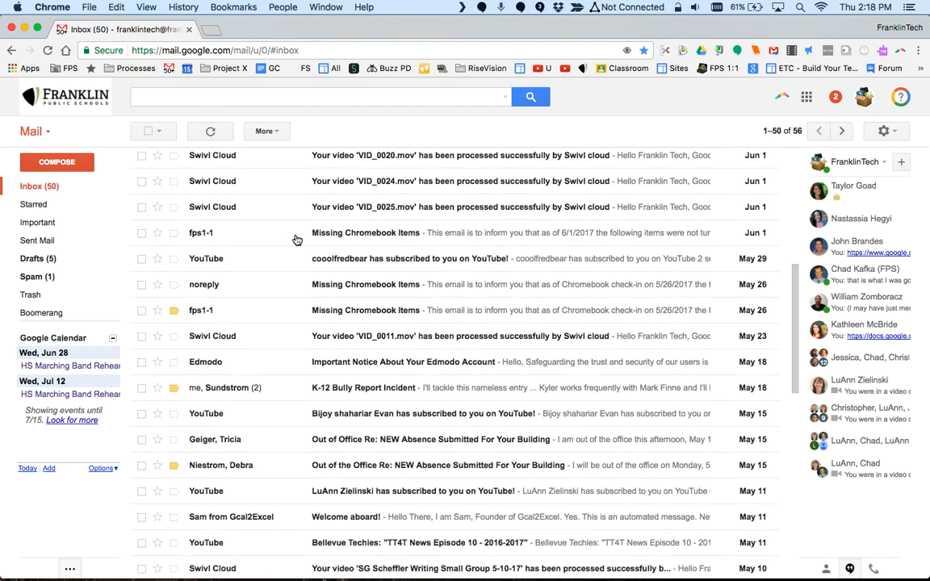
{"action": "scroll", "coordinate": [297, 239], "scroll_direction": "down", "scroll_amount": 10}
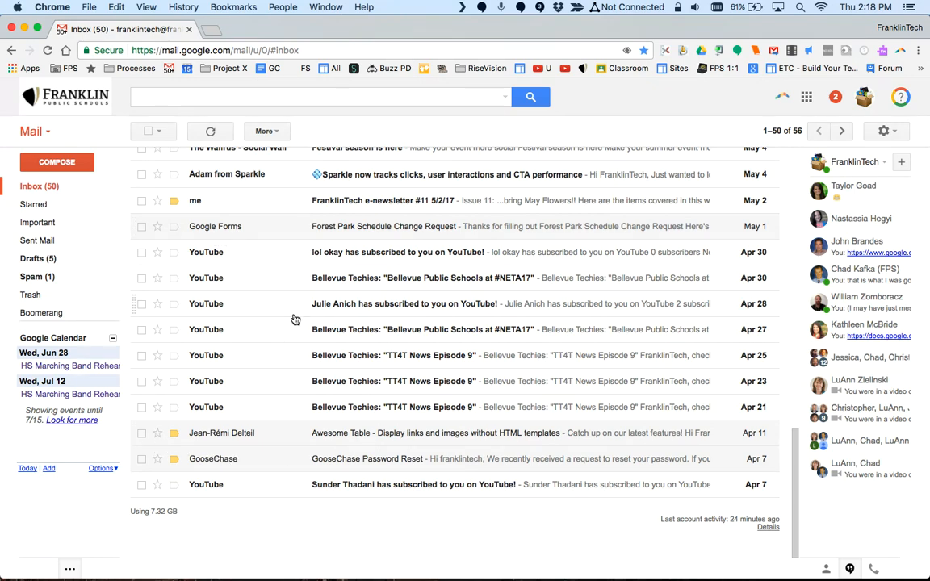
{"action": "scroll", "coordinate": [295, 320], "scroll_direction": "up", "scroll_amount": 3}
{"action": "scroll", "coordinate": [295, 320], "scroll_direction": "up", "scroll_amount": 1}
{"action": "scroll", "coordinate": [295, 320], "scroll_direction": "down", "scroll_amount": 5}
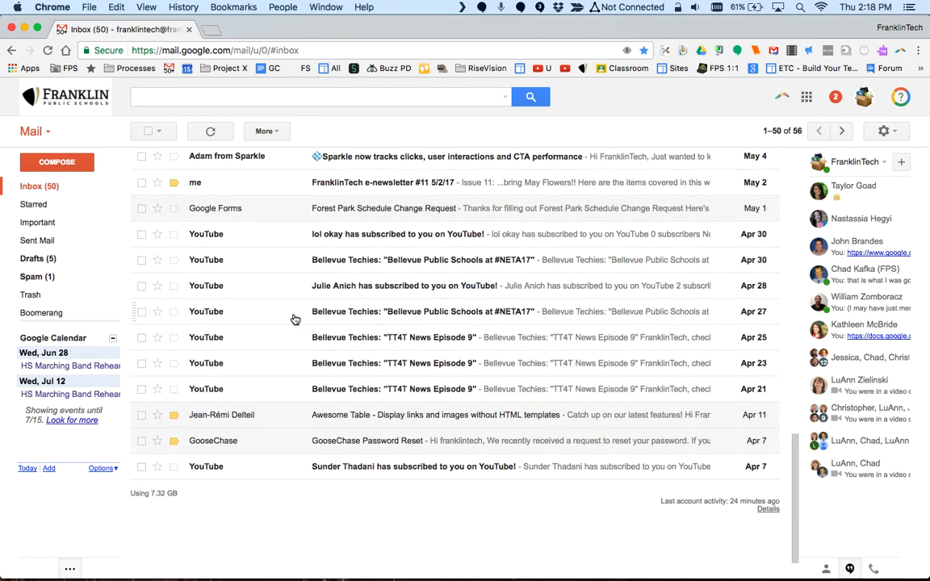
{"action": "scroll", "coordinate": [295, 320], "scroll_direction": "up", "scroll_amount": 10}
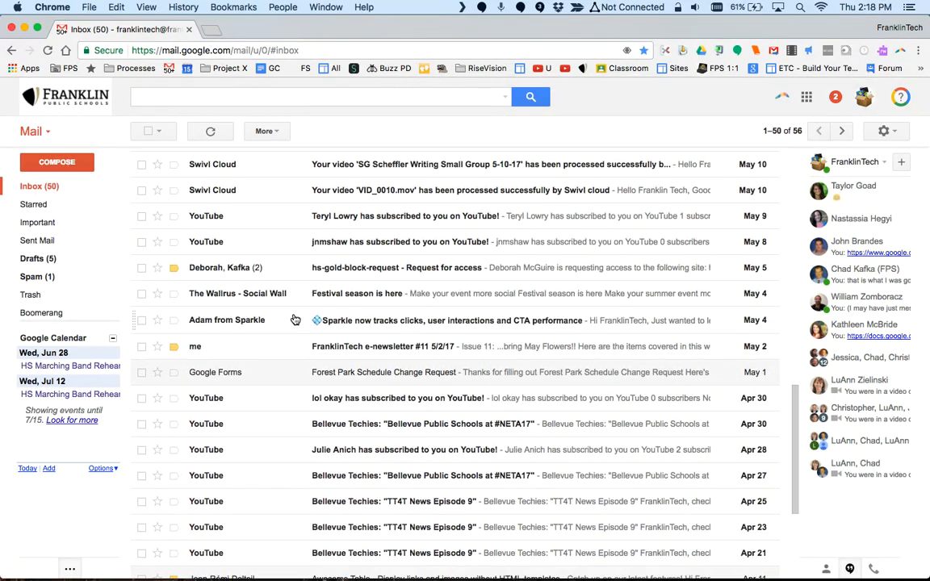
{"action": "scroll", "coordinate": [295, 319], "scroll_direction": "up", "scroll_amount": 3}
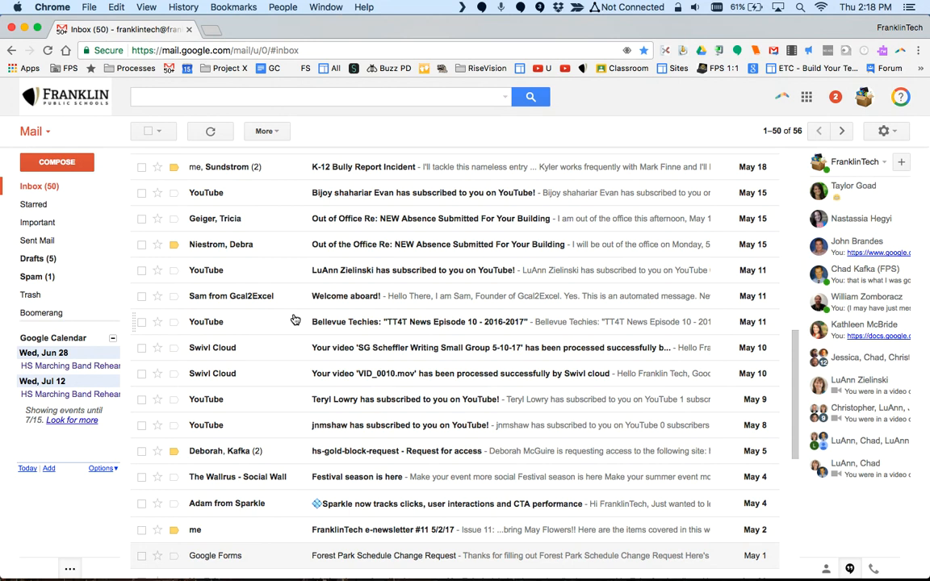
{"action": "scroll", "coordinate": [295, 319], "scroll_direction": "up", "scroll_amount": 20}
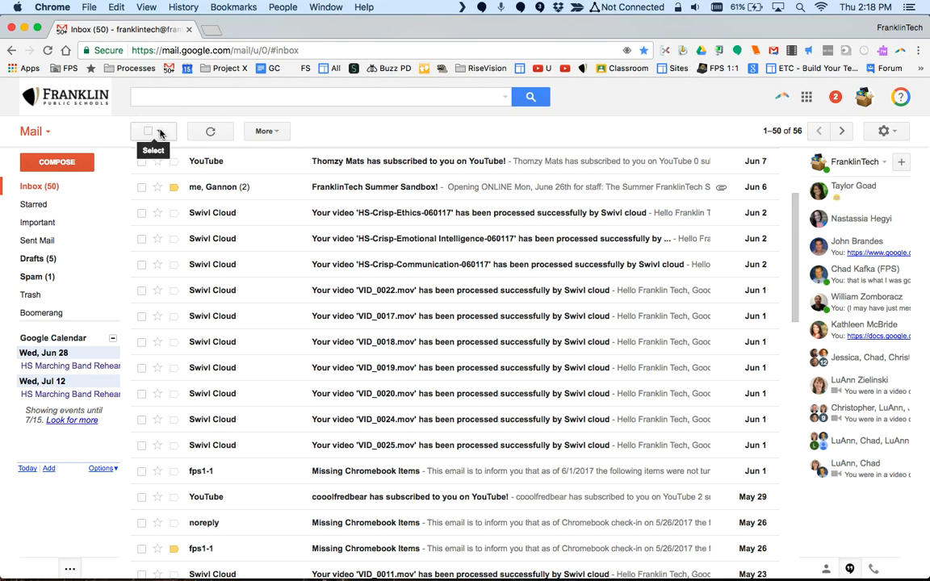
Step: Select all conversations on the inbox page, and change the selection to only the read ones
{"action": "left_click", "coordinate": [162, 133]}
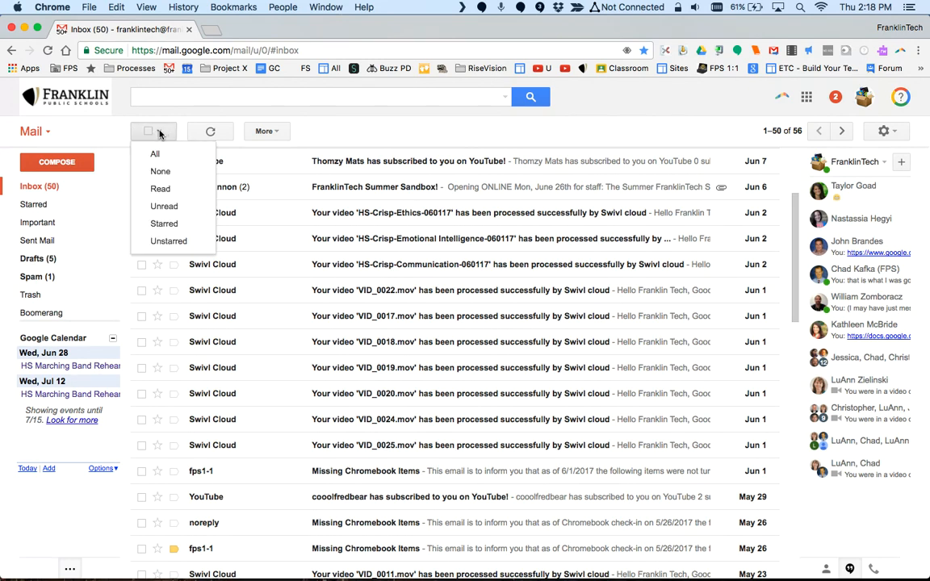
{"action": "left_click", "coordinate": [158, 155]}
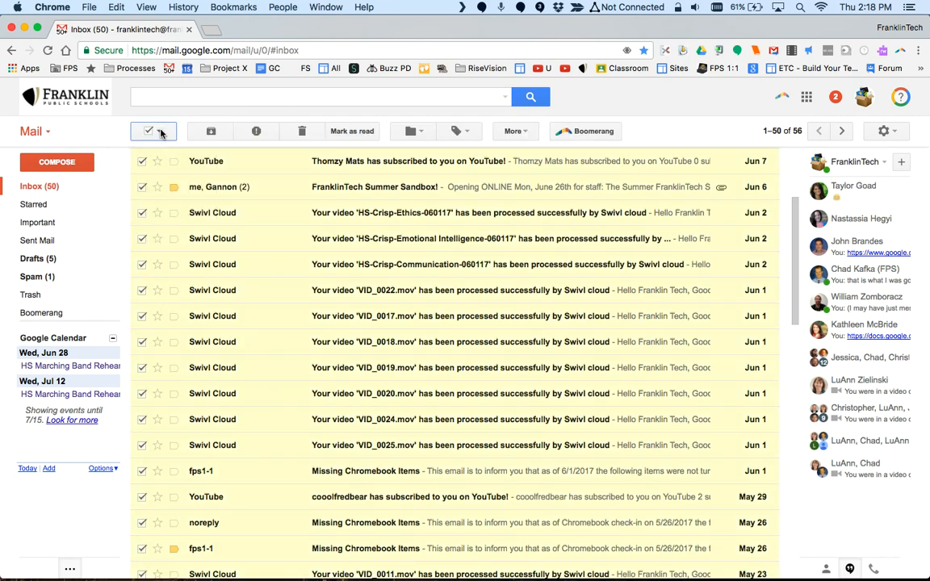
{"action": "left_click", "coordinate": [162, 133]}
{"action": "left_click", "coordinate": [164, 190]}
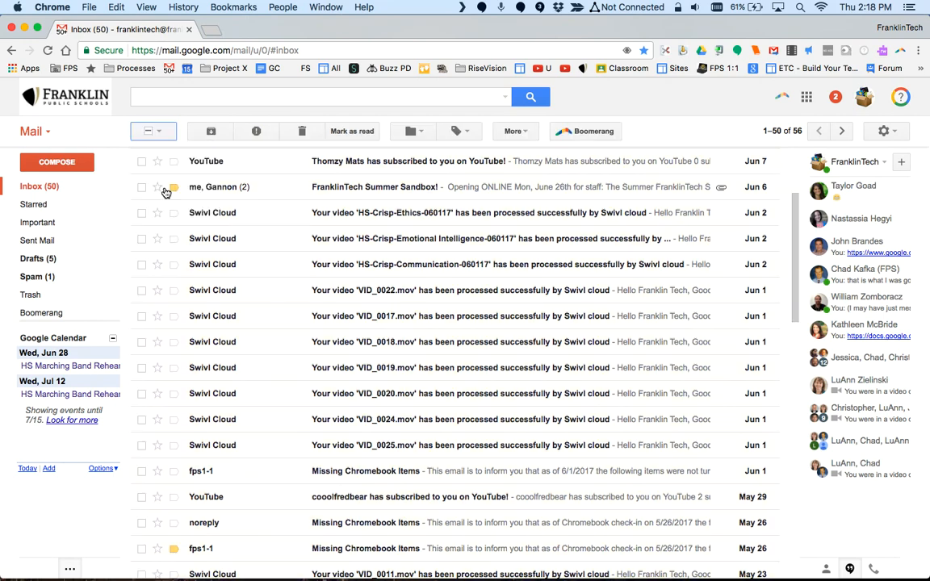
{"action": "scroll", "coordinate": [239, 275], "scroll_direction": "down", "scroll_amount": 10}
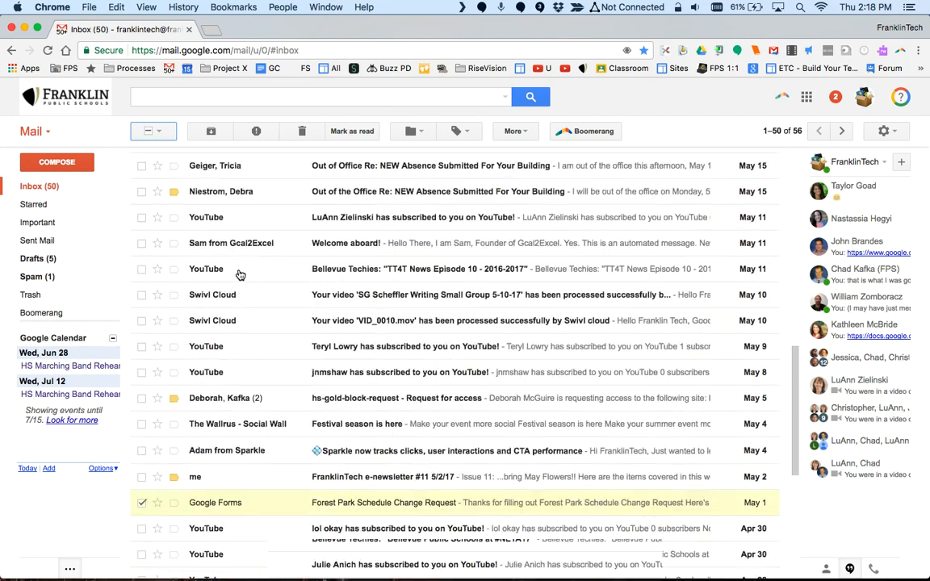
{"action": "scroll", "coordinate": [239, 273], "scroll_direction": "down", "scroll_amount": 5}
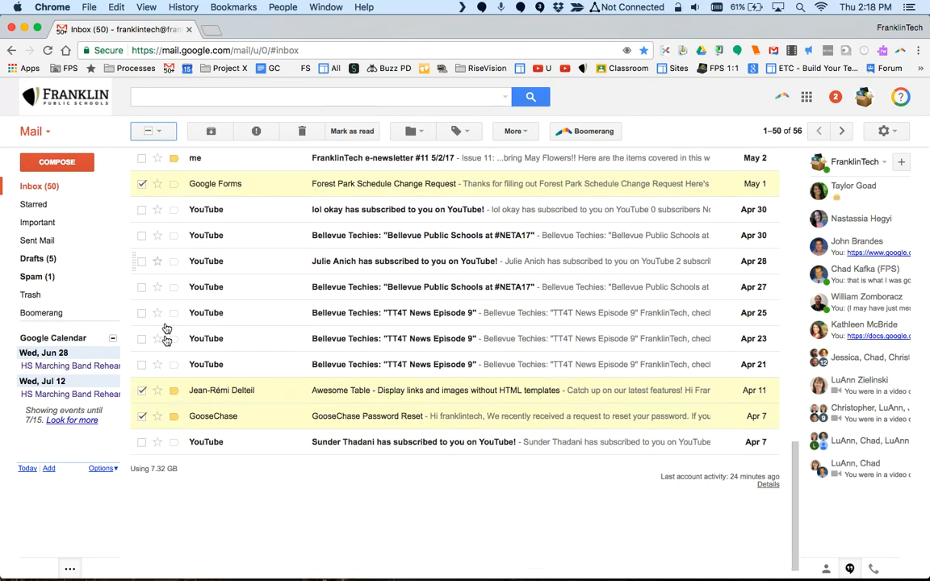
Step: Change the inbox selection to only the unread conversations and review which ones are checked
{"action": "left_click", "coordinate": [152, 130]}
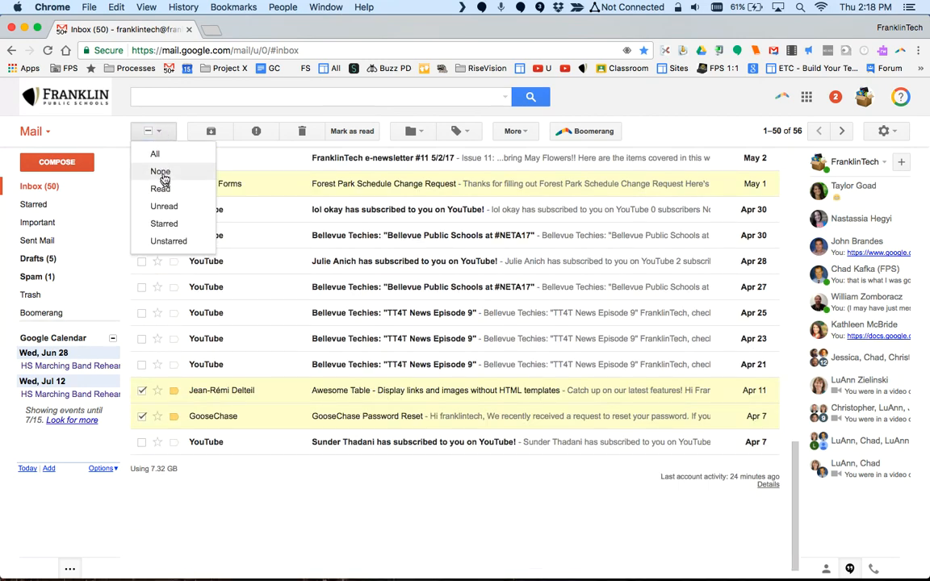
{"action": "left_click", "coordinate": [165, 207]}
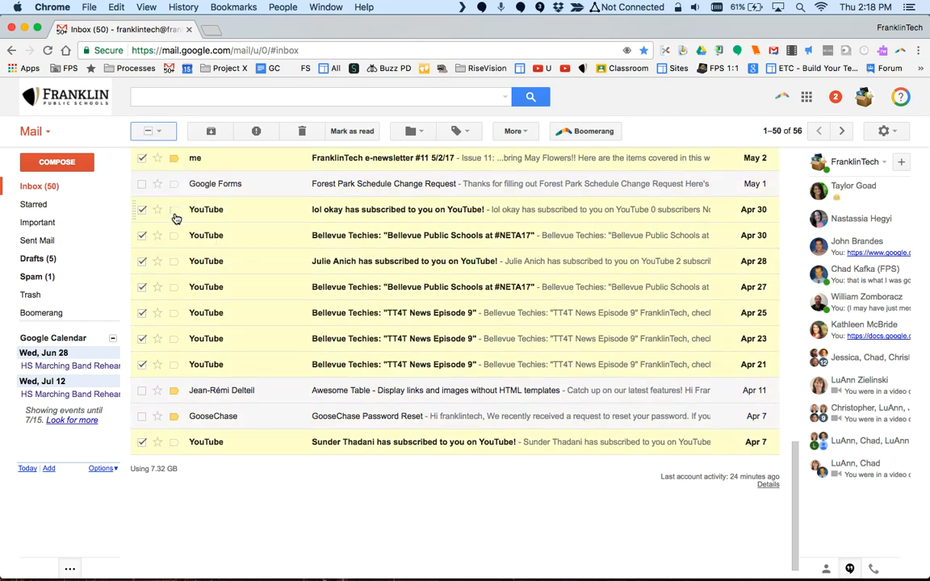
{"action": "scroll", "coordinate": [176, 218], "scroll_direction": "down", "scroll_amount": 1}
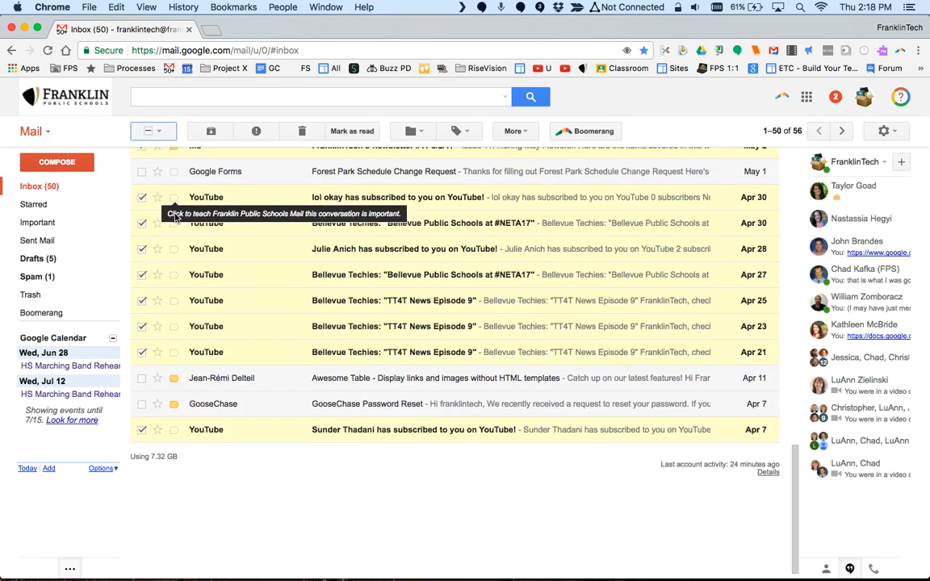
{"action": "scroll", "coordinate": [266, 319], "scroll_direction": "up", "scroll_amount": 5}
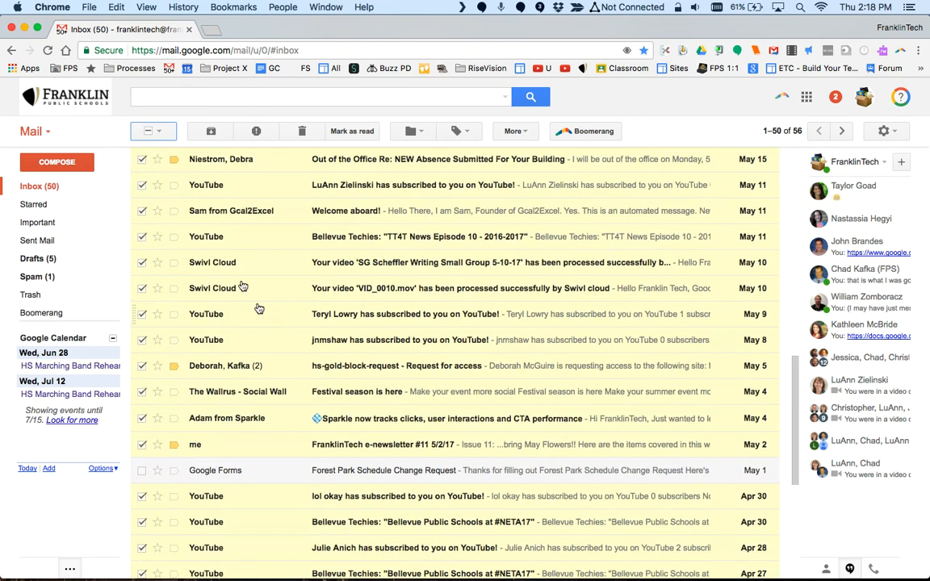
Step: Select only the read conversations in the inbox and archive them
{"action": "left_click", "coordinate": [161, 132]}
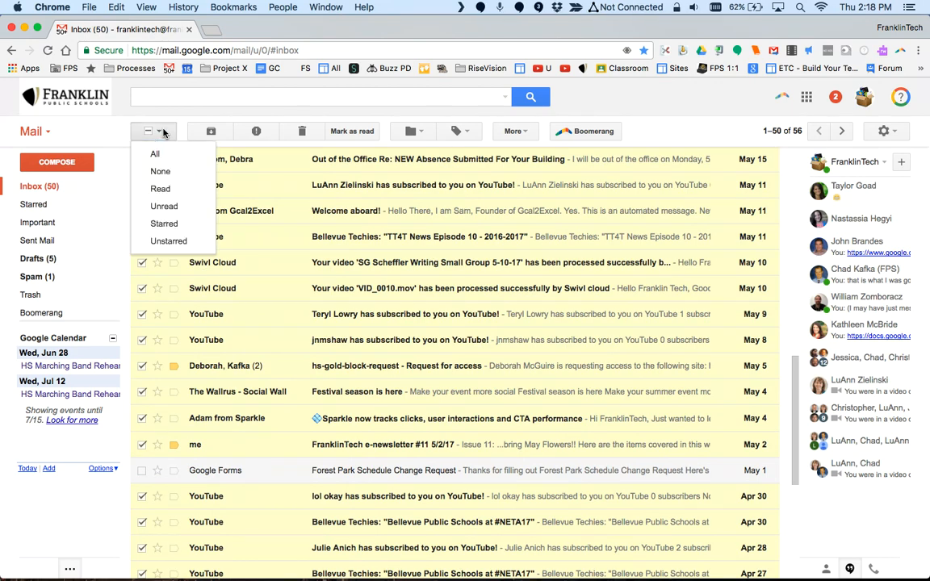
{"action": "left_click", "coordinate": [160, 188]}
{"action": "scroll", "coordinate": [283, 270], "scroll_direction": "down", "scroll_amount": 2}
{"action": "scroll", "coordinate": [283, 269], "scroll_direction": "down", "scroll_amount": 4}
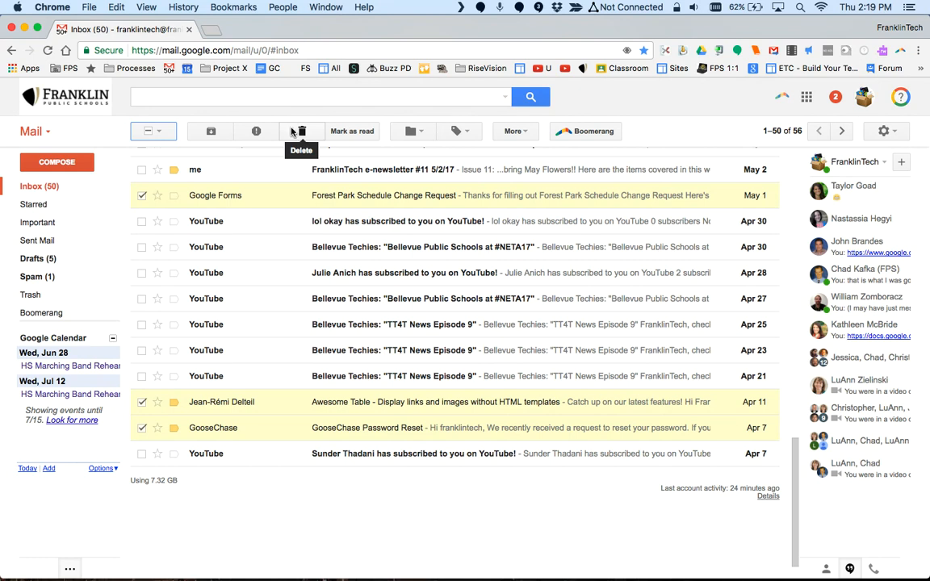
{"action": "left_click", "coordinate": [212, 132]}
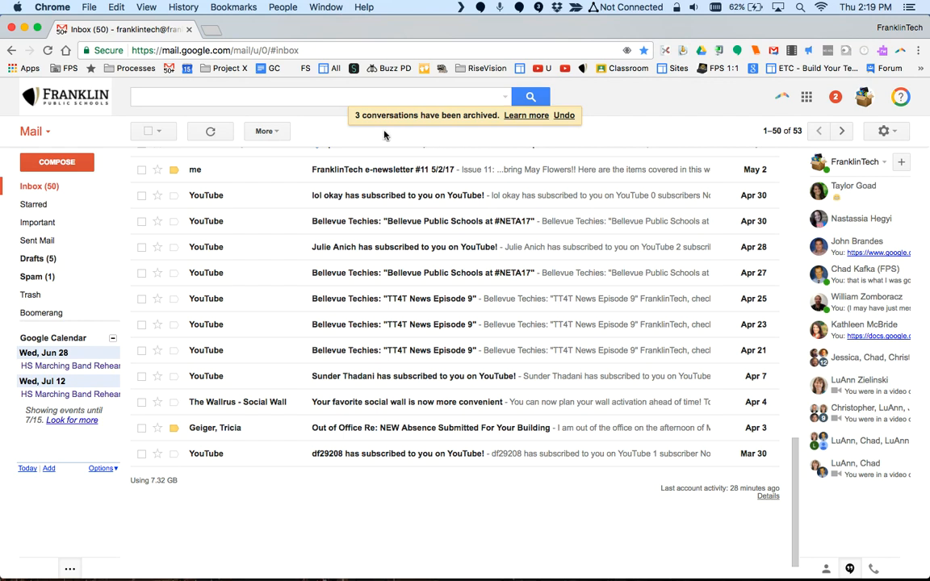
Step: Search the mail for "goosechase"
{"action": "left_click", "coordinate": [241, 96]}
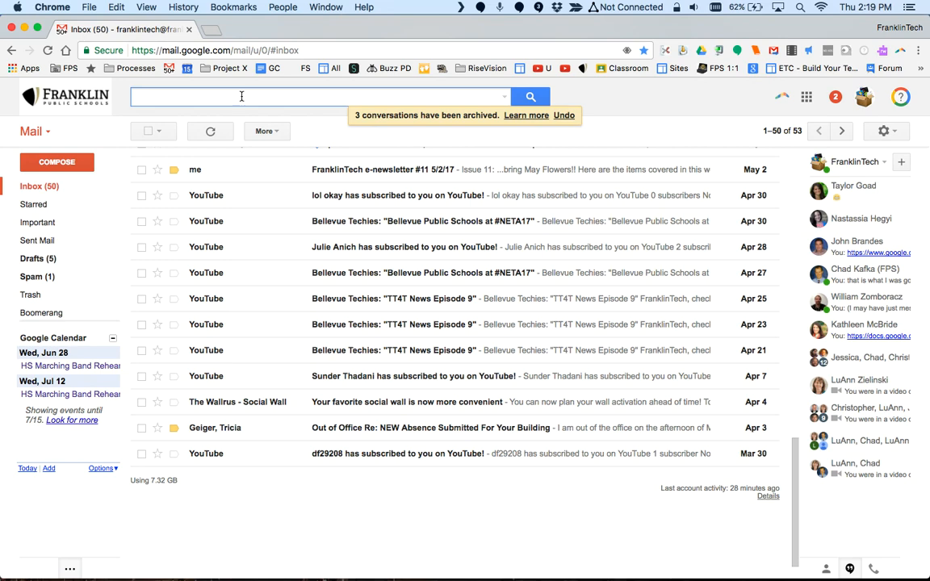
{"action": "type", "text": "goosechase"}
{"action": "key", "text": "Return"}
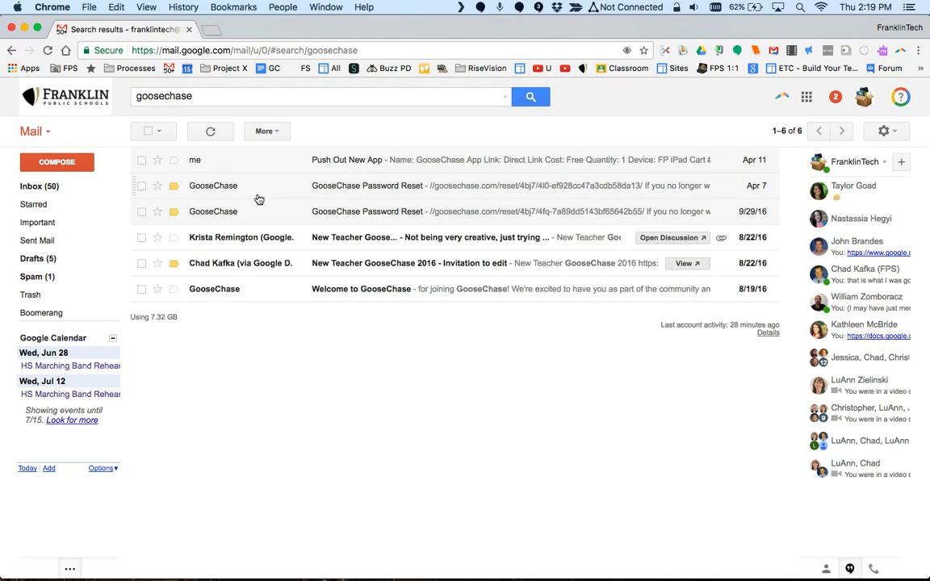
Step: Clear the search text from the mail search field
{"action": "left_click", "coordinate": [354, 98]}
{"action": "key", "text": "BackSpace"}
{"action": "key", "text": "BackSpace"}
{"action": "key", "text": "BackSpace"}
{"action": "key", "text": "BackSpace"}
{"action": "key", "text": "BackSpace"}
{"action": "key", "text": "BackSpace"}
{"action": "key", "text": "BackSpace"}
{"action": "key", "text": "BackSpace"}
{"action": "key", "text": "BackSpace"}
{"action": "key", "text": "BackSpace"}
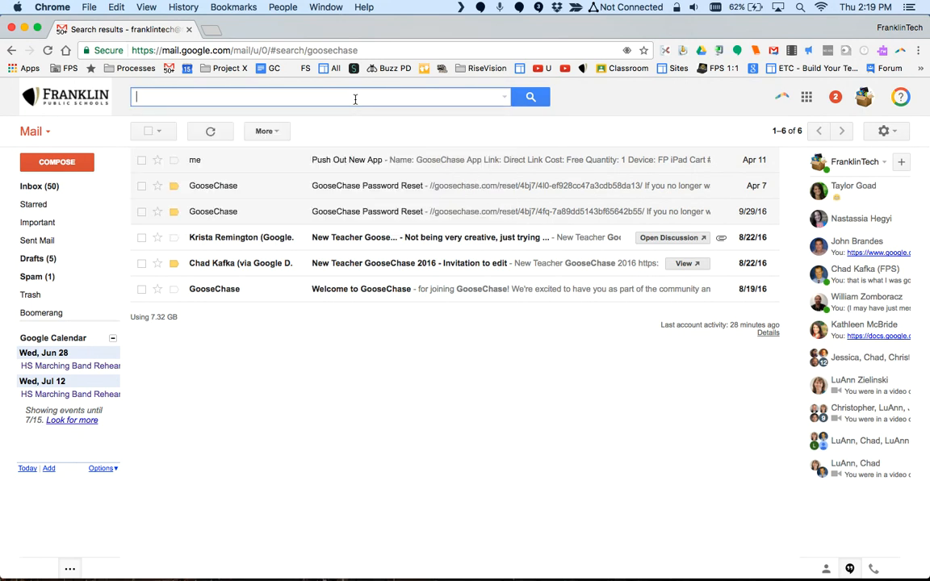
{"action": "left_click", "coordinate": [659, 113]}
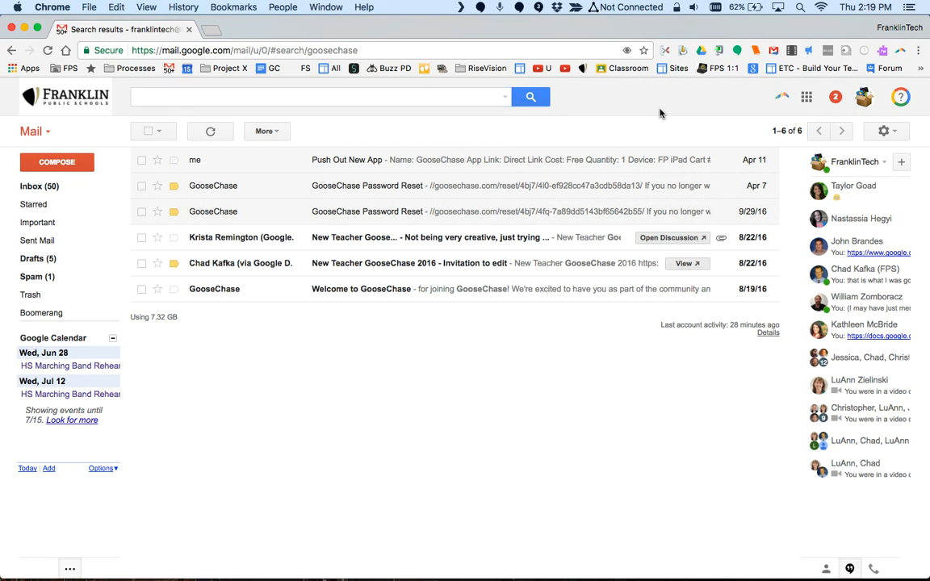
Step: Open All Mail, collapse the expanded label list, and look through the inbox and archived conversations
{"action": "mouse_move", "coordinate": [89, 194]}
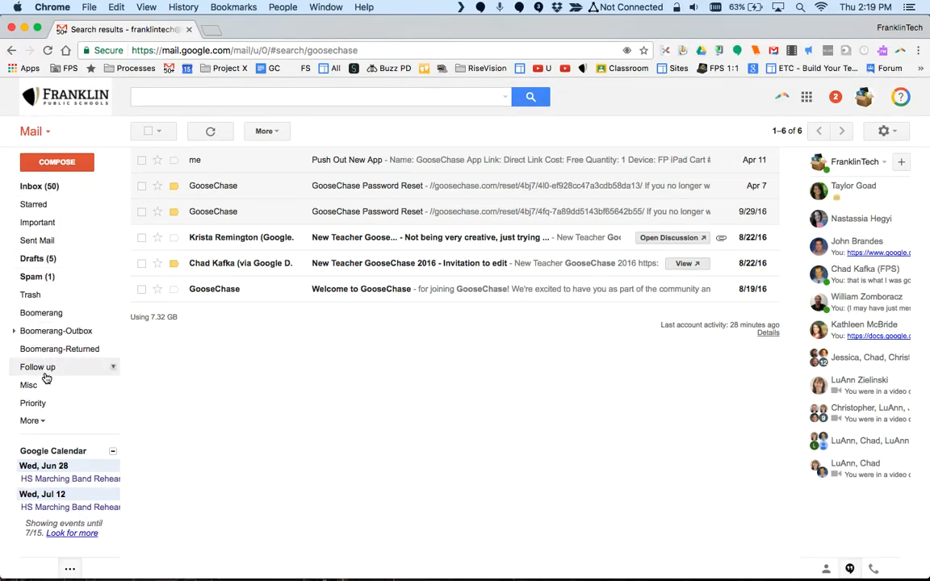
{"action": "left_click", "coordinate": [36, 421]}
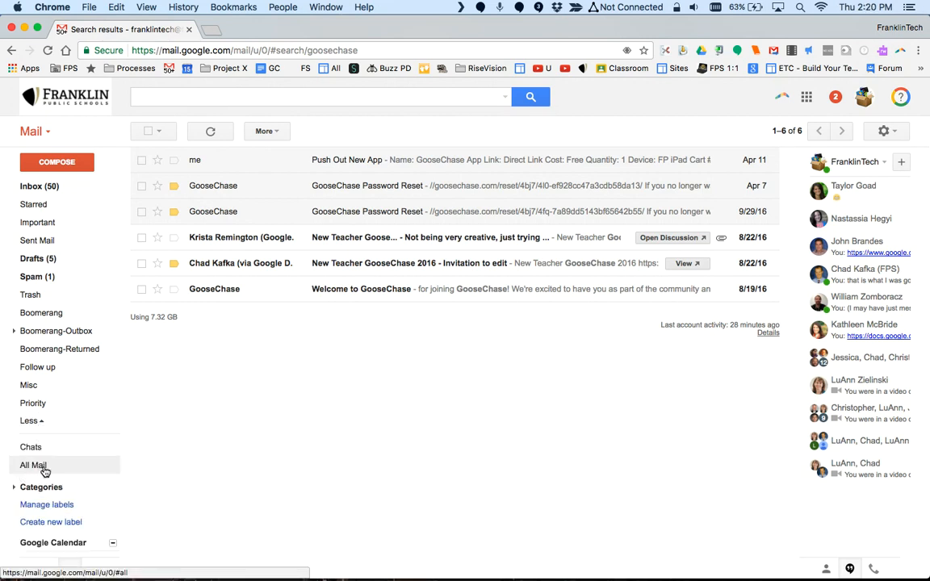
{"action": "left_click", "coordinate": [41, 468]}
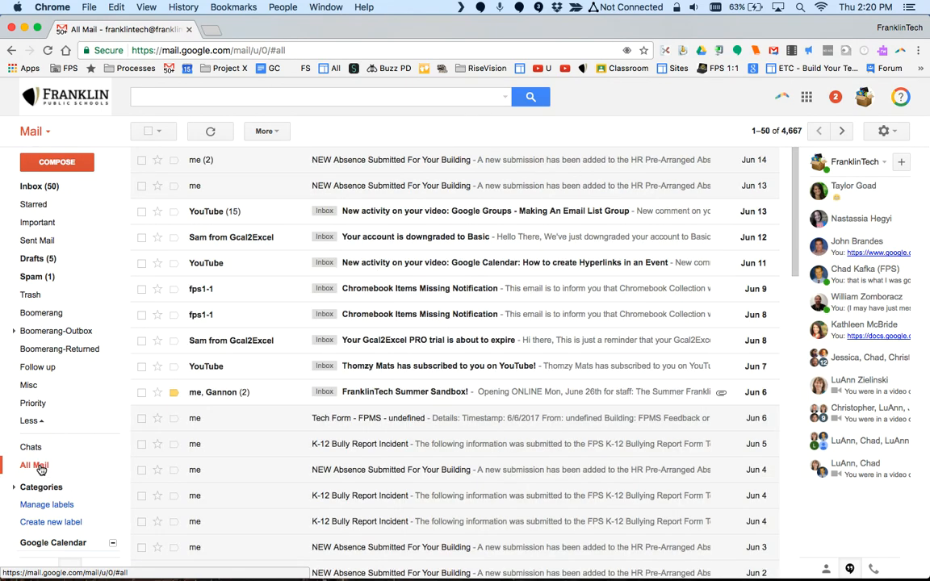
{"action": "left_click", "coordinate": [33, 421]}
{"action": "scroll", "coordinate": [498, 272], "scroll_direction": "down", "scroll_amount": 1}
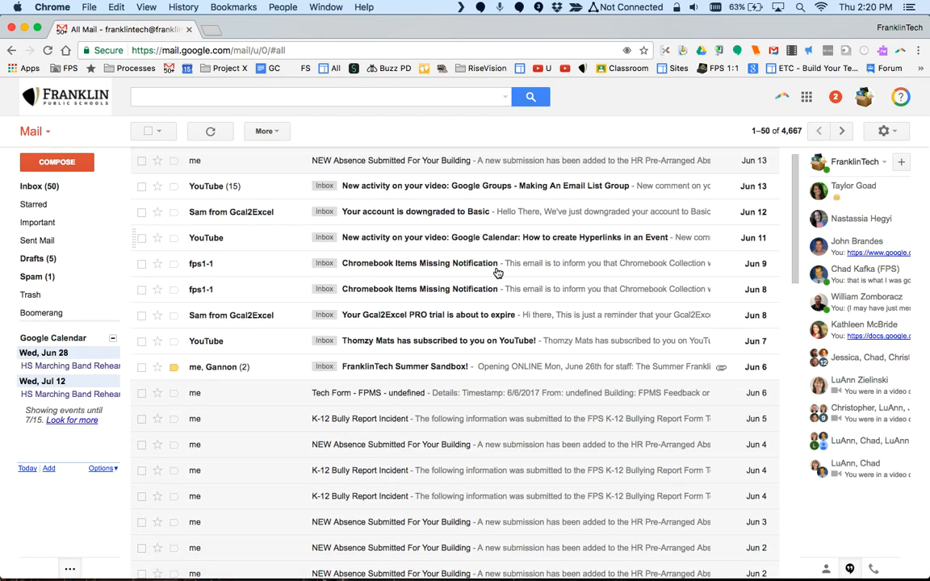
{"action": "scroll", "coordinate": [498, 273], "scroll_direction": "up", "scroll_amount": 1}
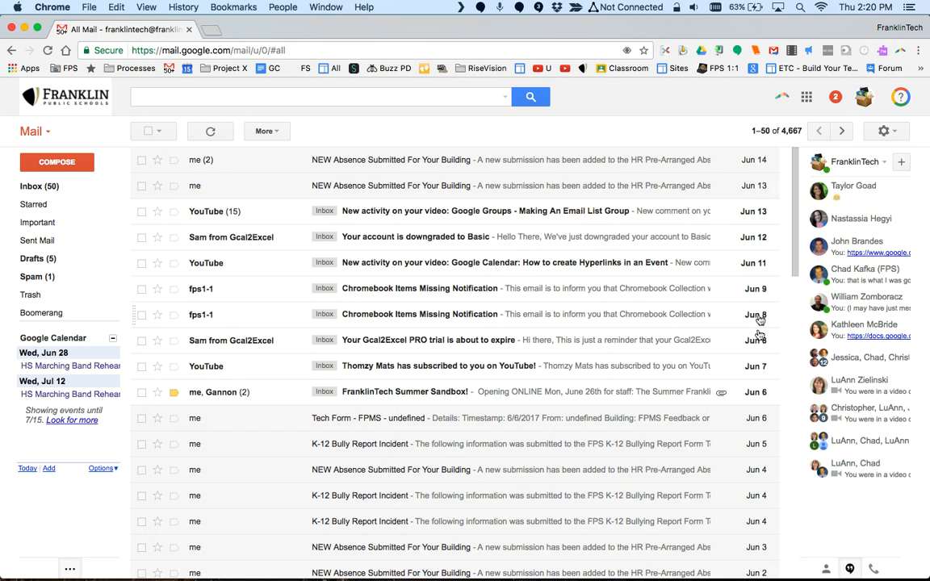
{"action": "scroll", "coordinate": [620, 240], "scroll_direction": "down", "scroll_amount": 4}
{"action": "scroll", "coordinate": [621, 240], "scroll_direction": "down", "scroll_amount": 6}
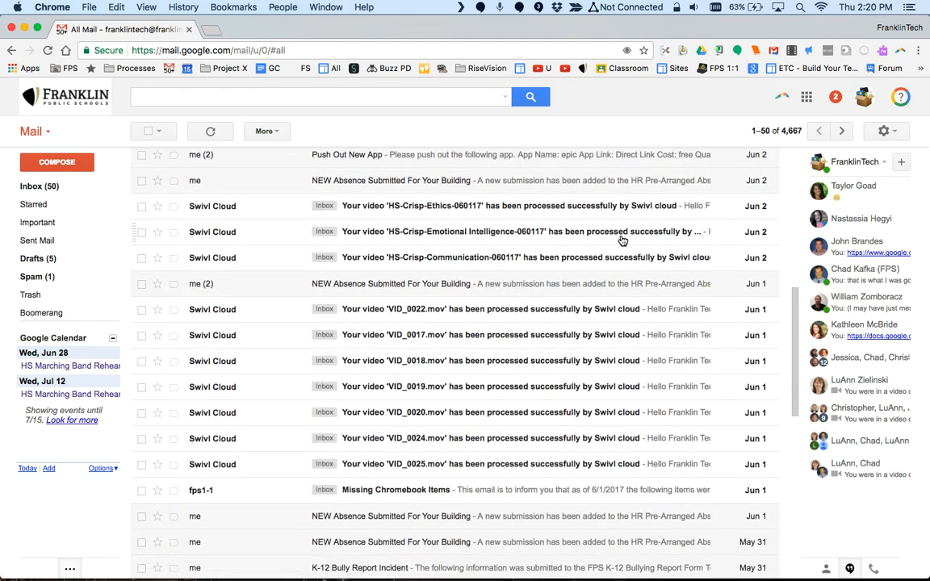
{"action": "scroll", "coordinate": [621, 240], "scroll_direction": "down", "scroll_amount": 5}
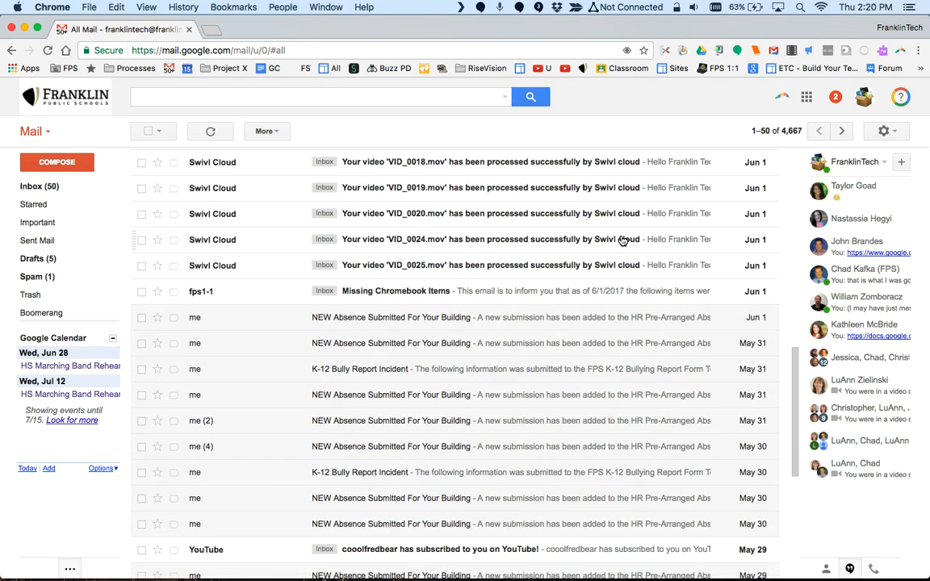
{"action": "scroll", "coordinate": [622, 239], "scroll_direction": "down", "scroll_amount": 5}
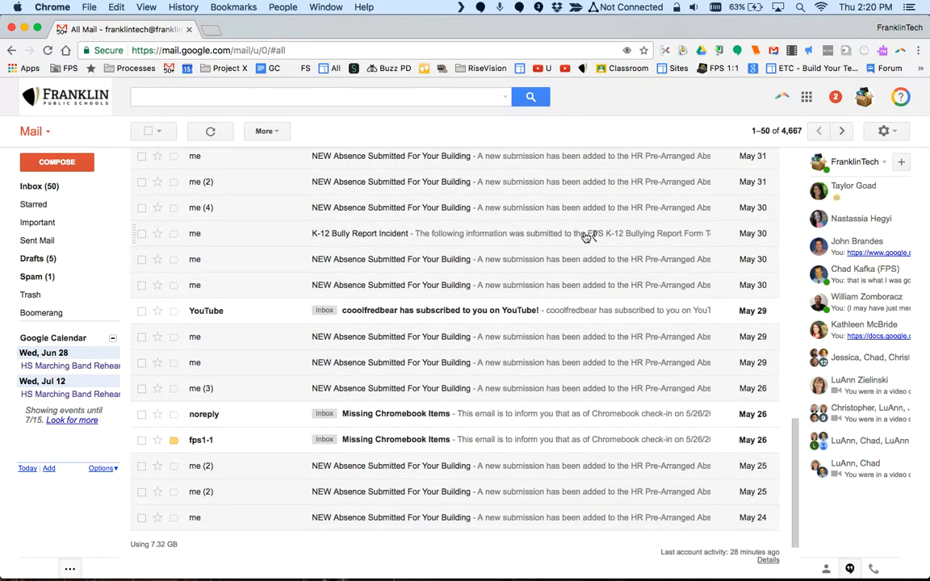
{"action": "scroll", "coordinate": [356, 220], "scroll_direction": "up", "scroll_amount": 8}
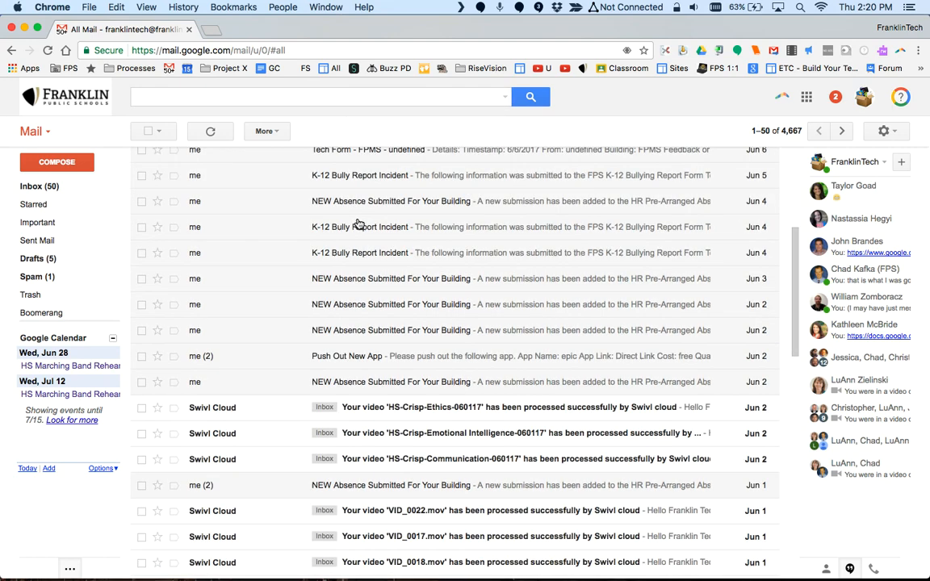
Step: Return to the inbox and select all conversations on the page
{"action": "left_click", "coordinate": [50, 186]}
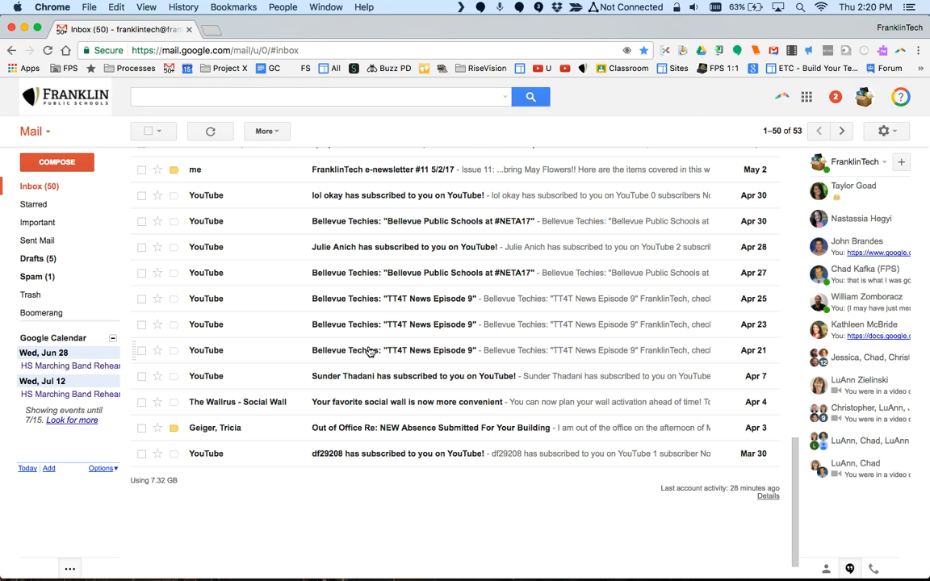
{"action": "scroll", "coordinate": [368, 351], "scroll_direction": "up", "scroll_amount": 10}
{"action": "scroll", "coordinate": [369, 351], "scroll_direction": "up", "scroll_amount": 10}
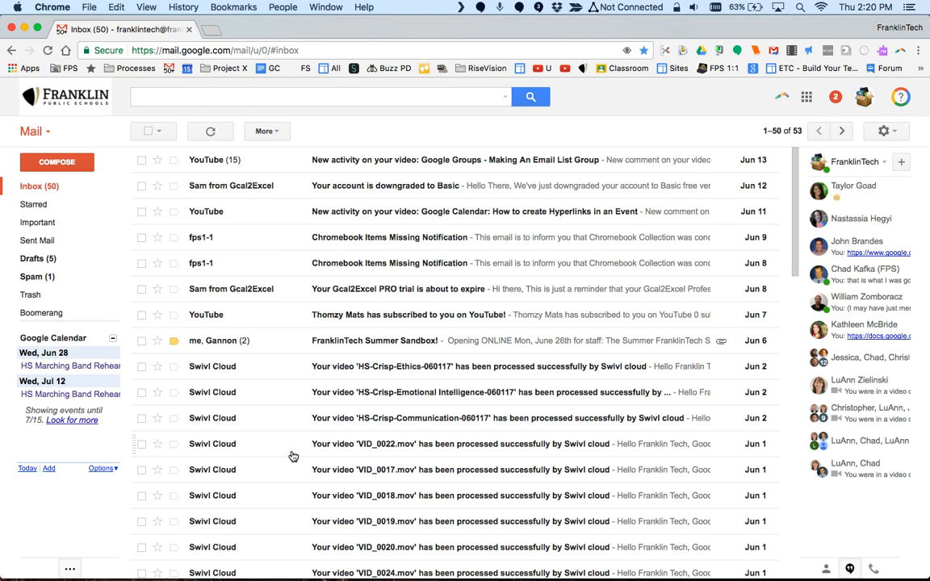
{"action": "left_click", "coordinate": [149, 131]}
{"action": "left_click", "coordinate": [154, 133]}
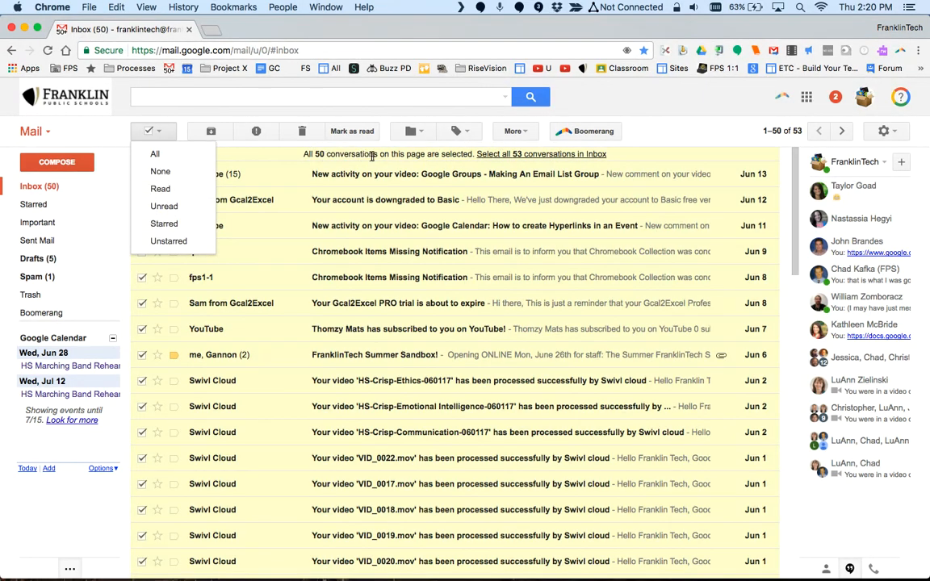
{"action": "left_click", "coordinate": [705, 128]}
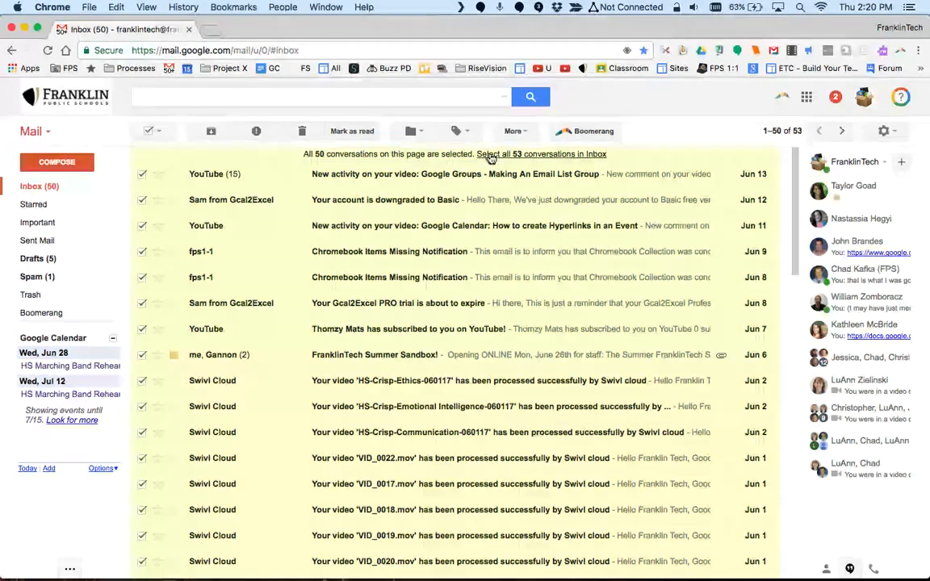
Step: Extend the selection from the current page to all conversations in the inbox and look through the selected list
{"action": "left_click", "coordinate": [778, 133]}
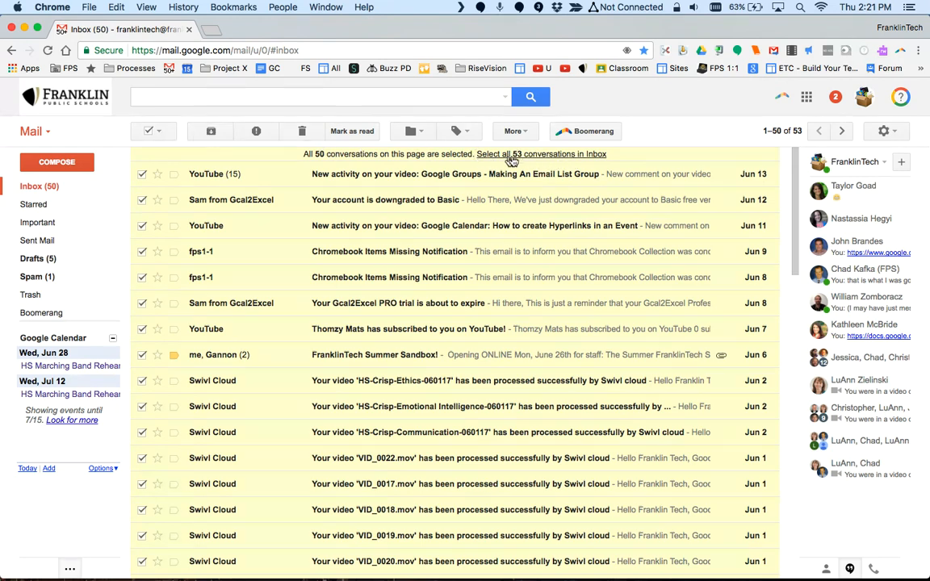
{"action": "left_click", "coordinate": [556, 157]}
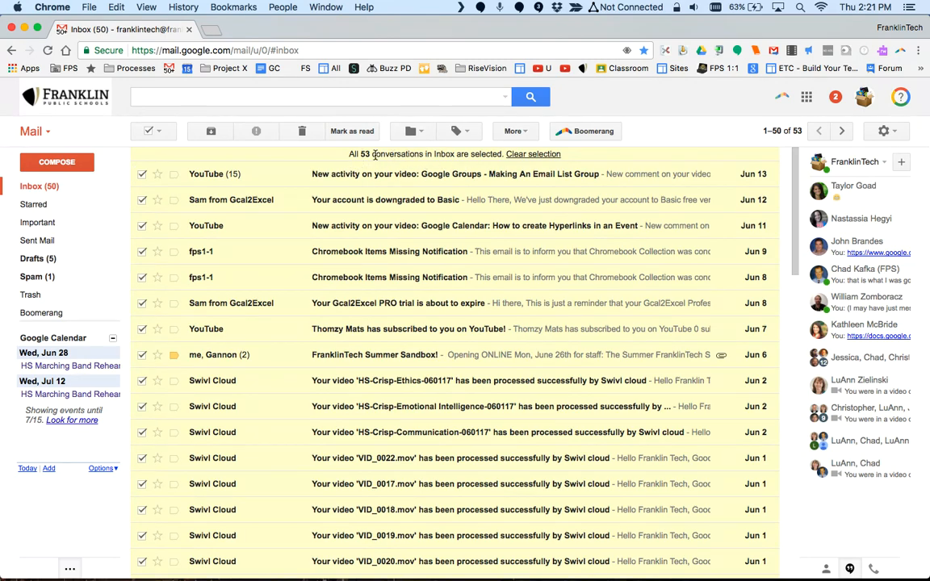
{"action": "scroll", "coordinate": [342, 209], "scroll_direction": "down", "scroll_amount": 15}
{"action": "scroll", "coordinate": [342, 214], "scroll_direction": "down", "scroll_amount": 5}
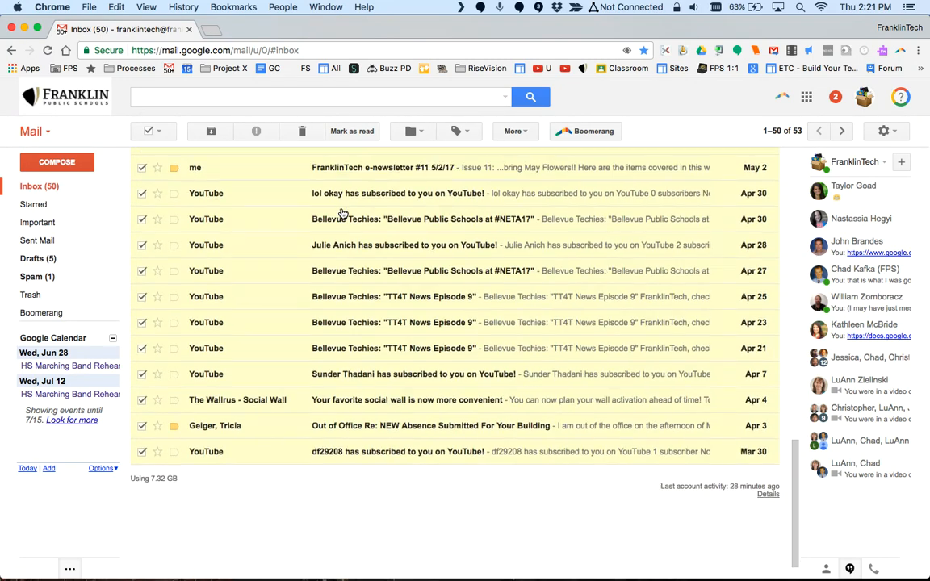
{"action": "scroll", "coordinate": [342, 214], "scroll_direction": "up", "scroll_amount": 5}
{"action": "scroll", "coordinate": [342, 214], "scroll_direction": "up", "scroll_amount": 15}
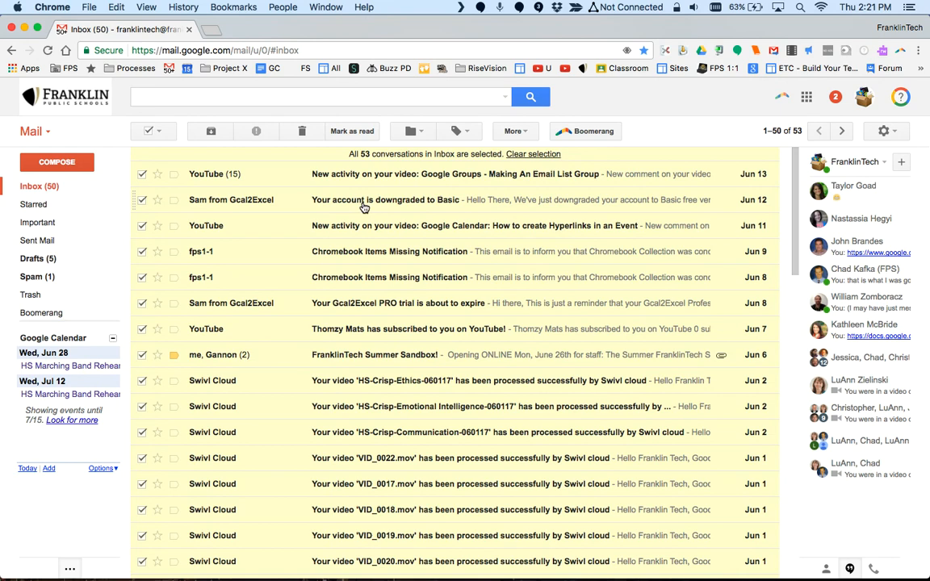
Step: Archive all selected inbox conversations, confirm the bulk action, and undo the archiving
{"action": "left_click", "coordinate": [210, 132]}
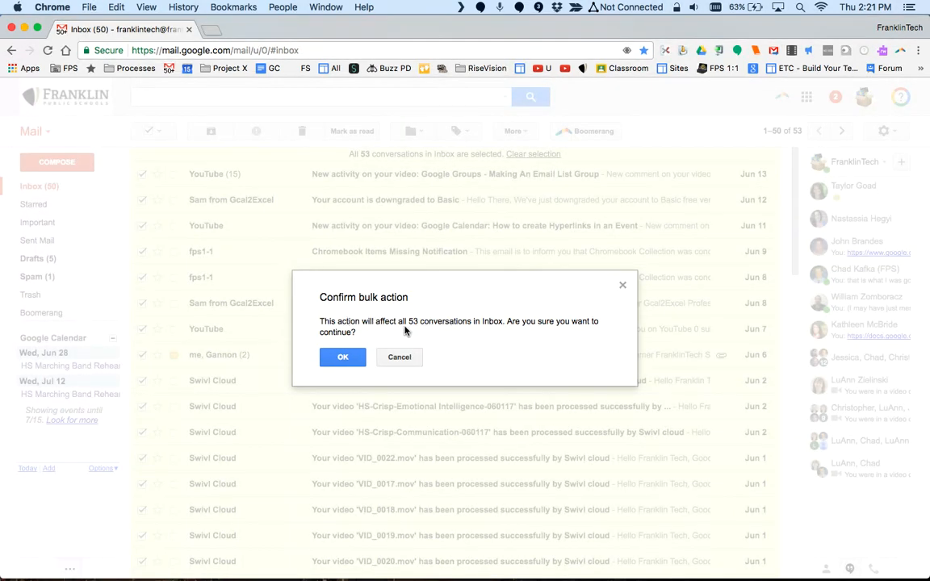
{"action": "left_click", "coordinate": [355, 358]}
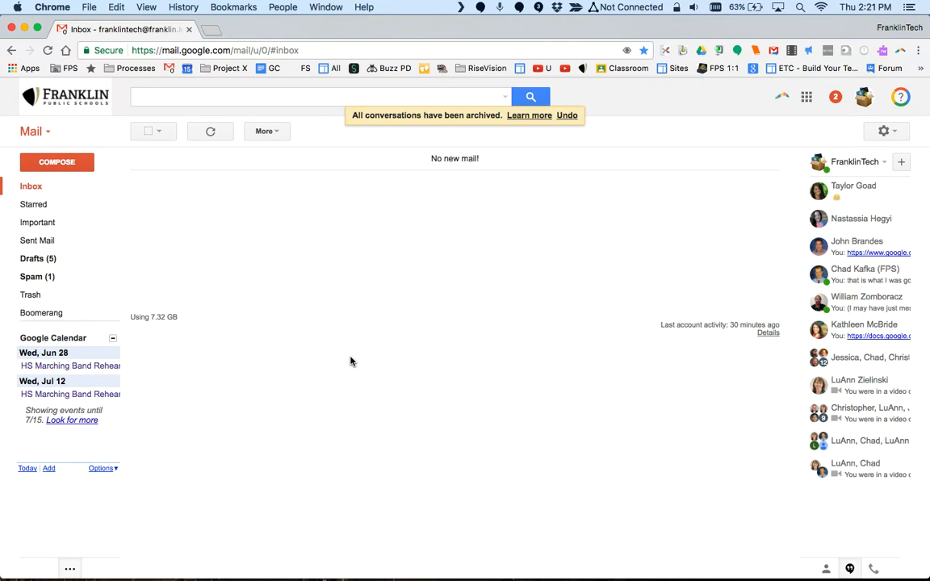
{"action": "left_click", "coordinate": [567, 115]}
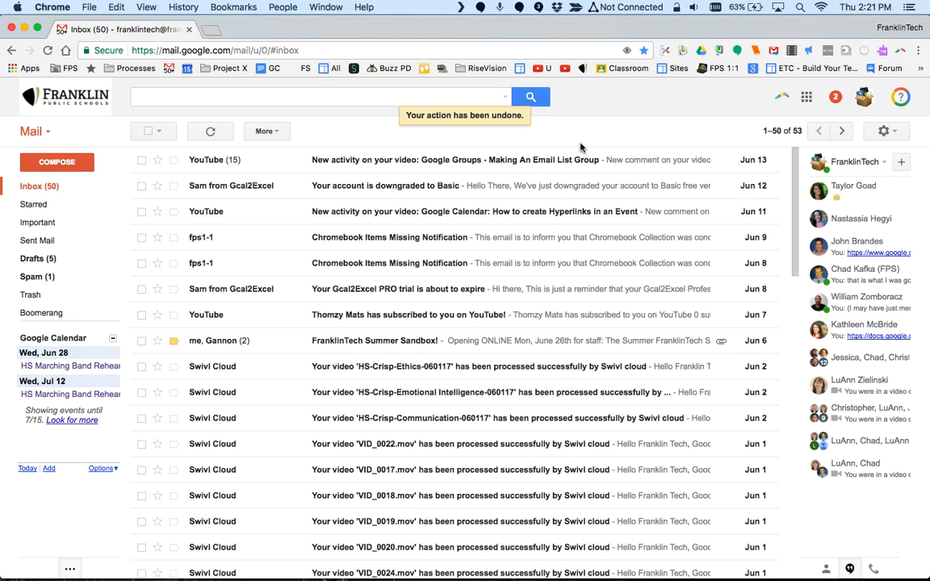
Step: Select the Jun 13 and Jun 11 YouTube conversations plus the Jun 8 fps1-1 and Gcal2Excel ones, and view the available move destinations
{"action": "left_click", "coordinate": [142, 161]}
{"action": "left_click", "coordinate": [142, 211]}
{"action": "left_click", "coordinate": [142, 264]}
{"action": "left_click", "coordinate": [142, 289]}
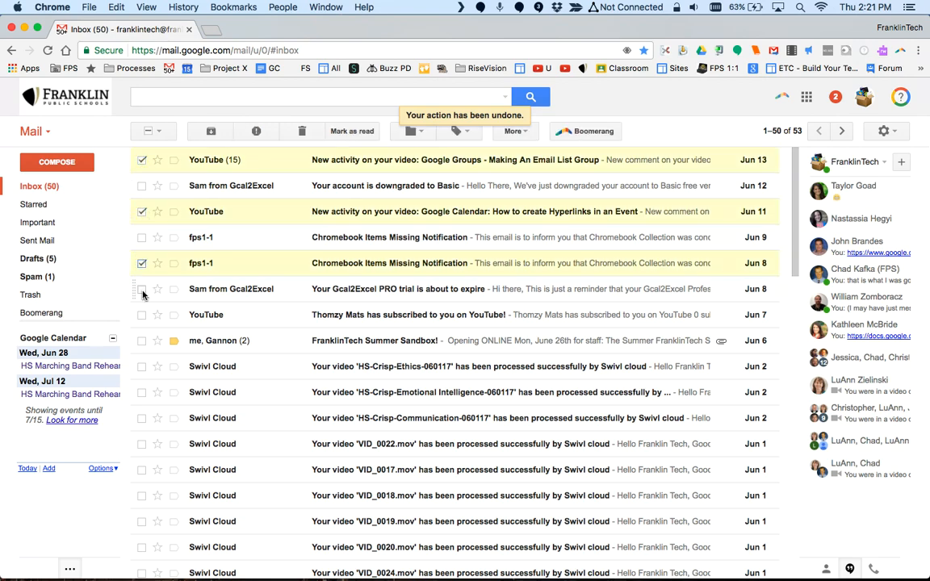
{"action": "left_click", "coordinate": [412, 132]}
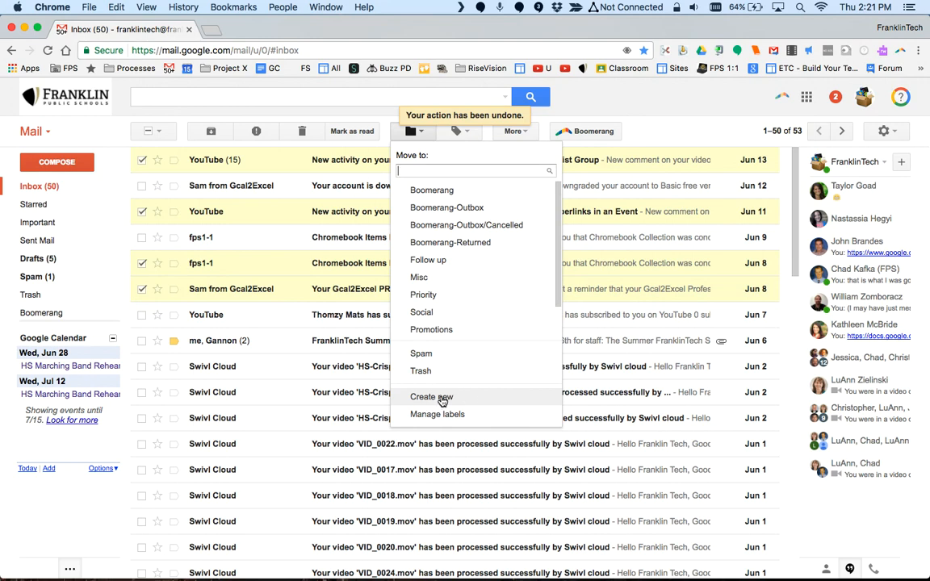
{"action": "left_click", "coordinate": [681, 109]}
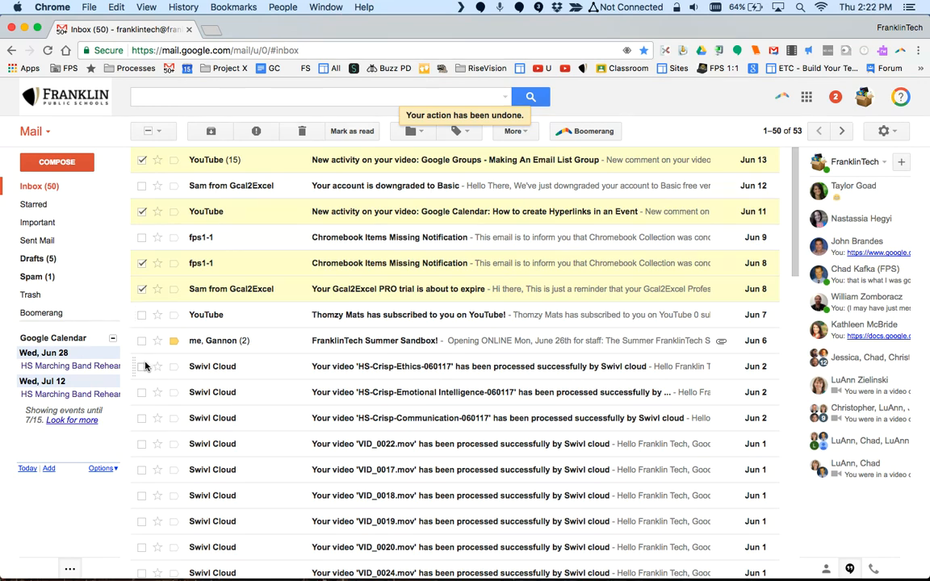
Step: Clear the selection and select the consecutive Swivl Cloud conversations from 'HS-Crisp-Ethics-060117' through 'VID_0025.mov' as one range
{"action": "left_click", "coordinate": [154, 131]}
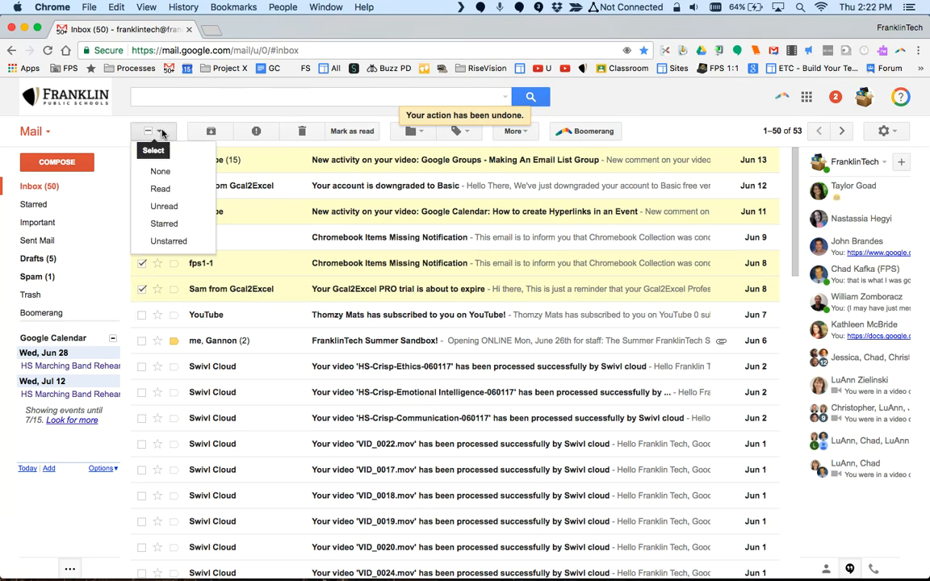
{"action": "left_click", "coordinate": [160, 172]}
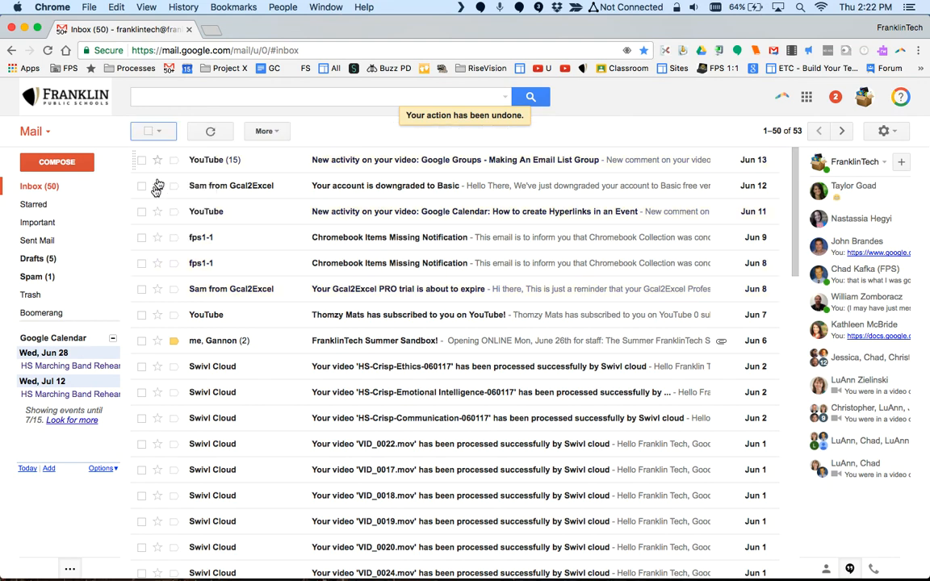
{"action": "left_click", "coordinate": [141, 368]}
{"action": "scroll", "coordinate": [235, 349], "scroll_direction": "down", "scroll_amount": 5}
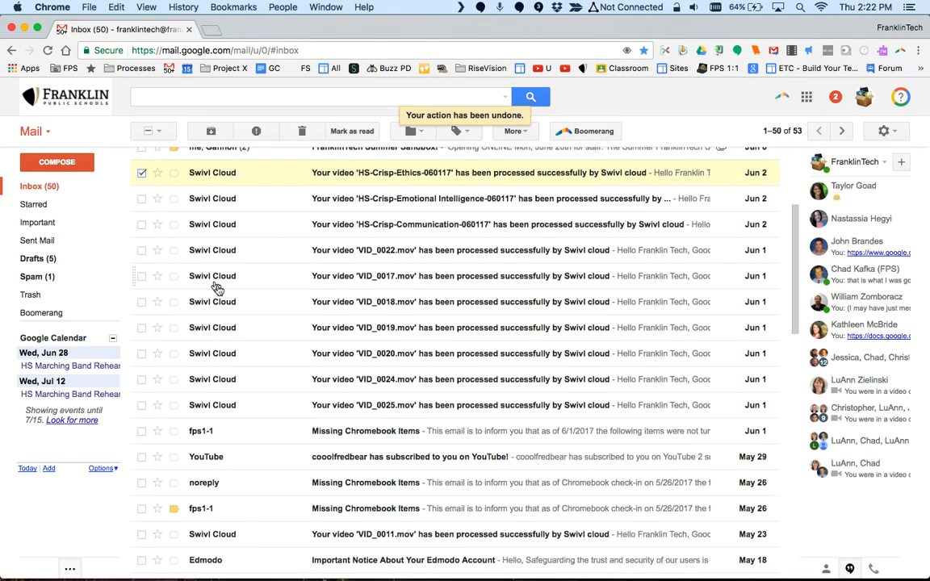
{"action": "left_click", "coordinate": [142, 406], "text": "shift"}
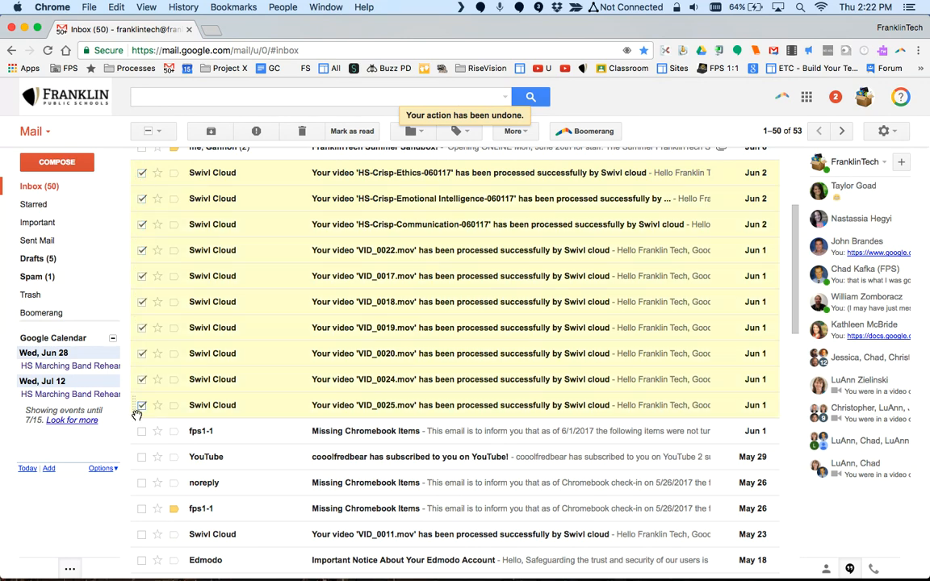